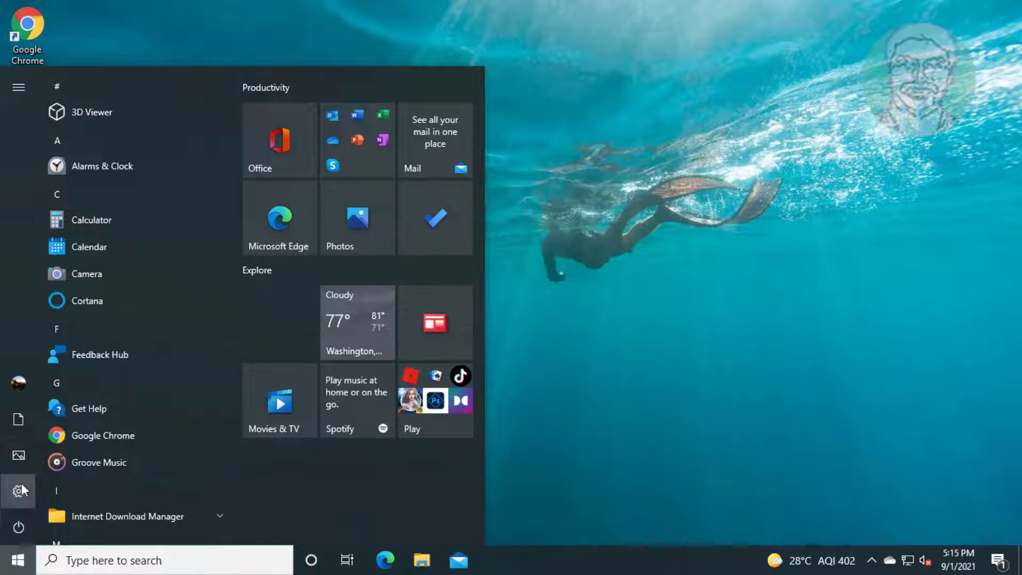
Step: Open the Windows Update troubleshooter from the additional troubleshooters in the Update & Security settings
{"action": "left_click", "coordinate": [20, 489]}
{"action": "left_click", "coordinate": [491, 424]}
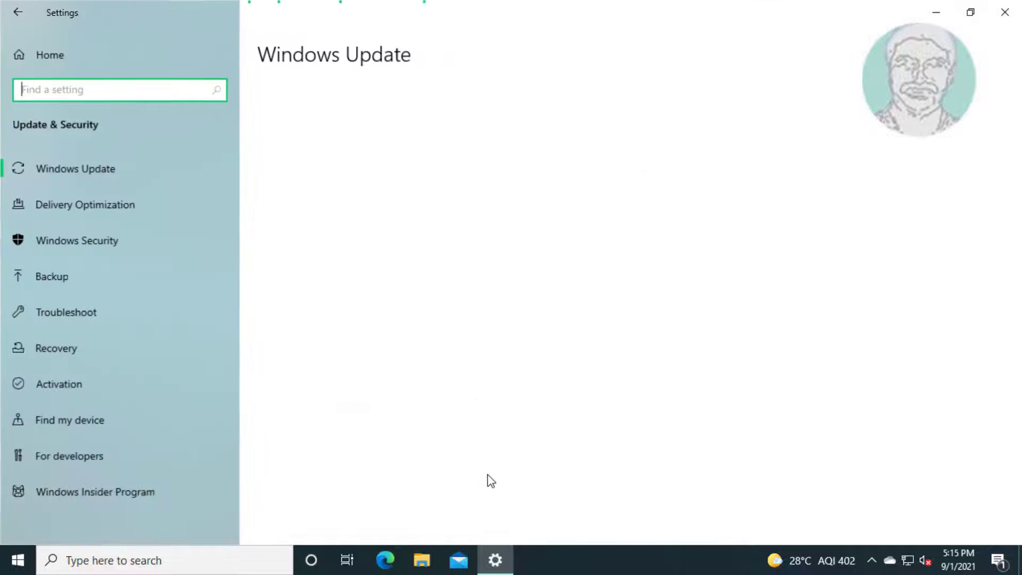
{"action": "left_click", "coordinate": [63, 319]}
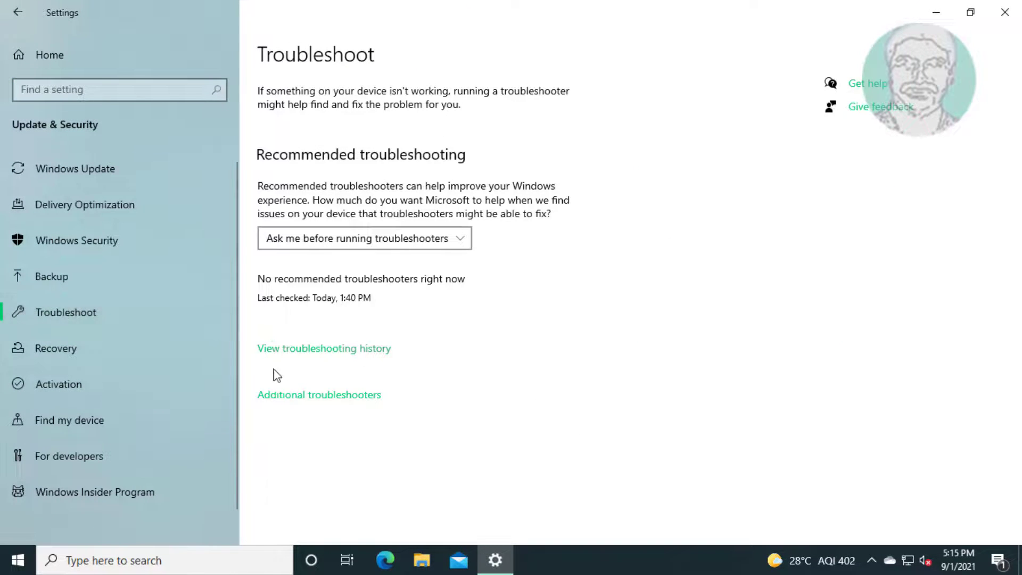
{"action": "left_click", "coordinate": [348, 396]}
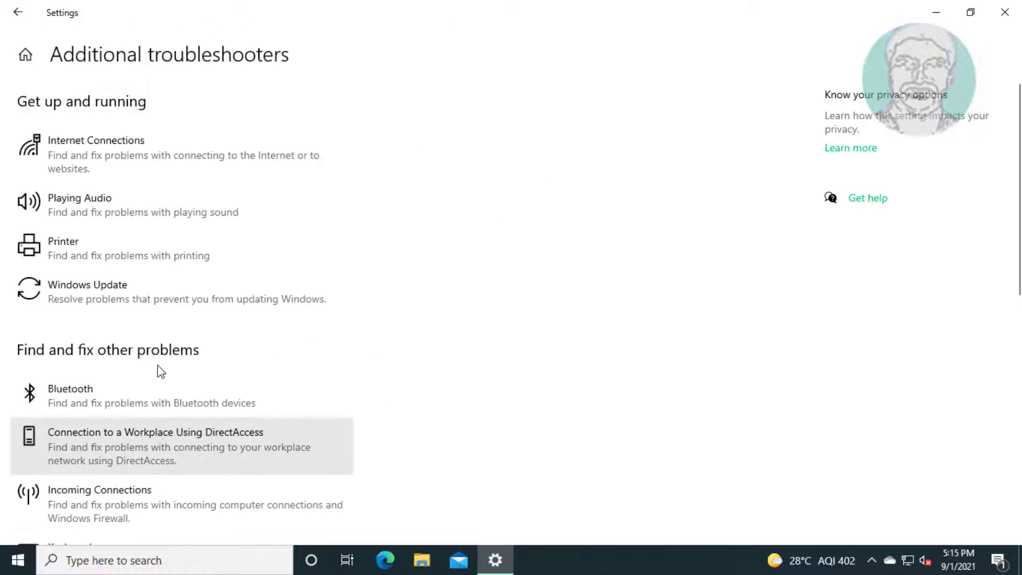
{"action": "left_click", "coordinate": [170, 298]}
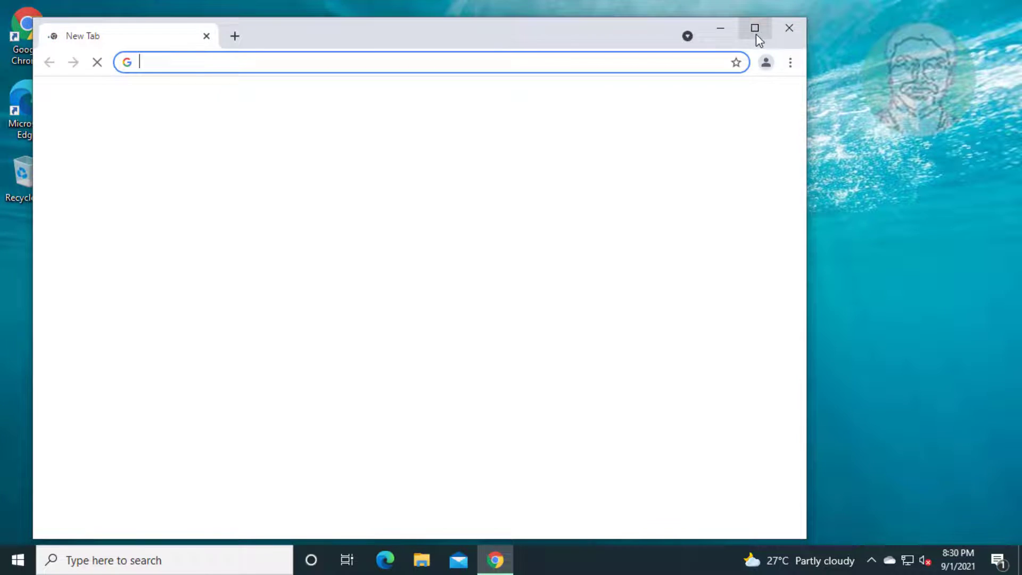
Step: Maximize the browser window and load the copied Microsoft community article on resetting Windows Update components
{"action": "left_click", "coordinate": [756, 35]}
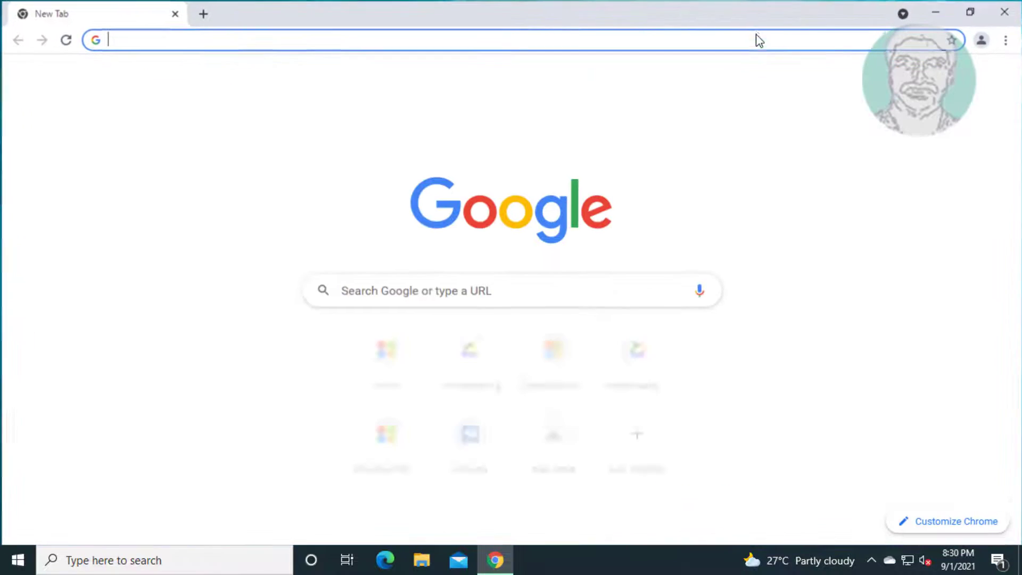
{"action": "right_click", "coordinate": [123, 38]}
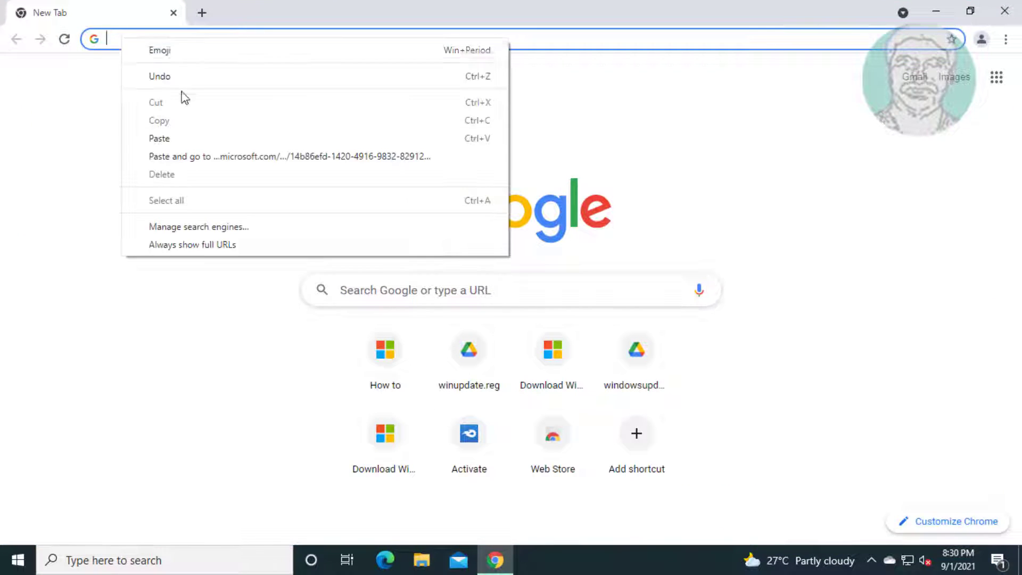
{"action": "left_click", "coordinate": [194, 156]}
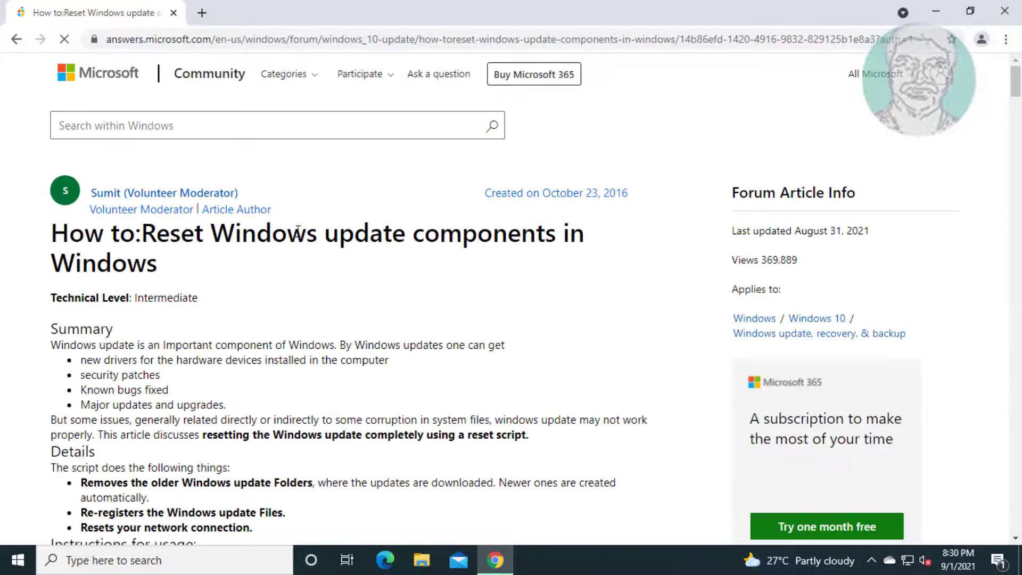
Step: Download the Windows Update reset script for computers running Windows 10 from the article
{"action": "scroll", "coordinate": [317, 382], "scroll_direction": "down", "scroll_amount": 3}
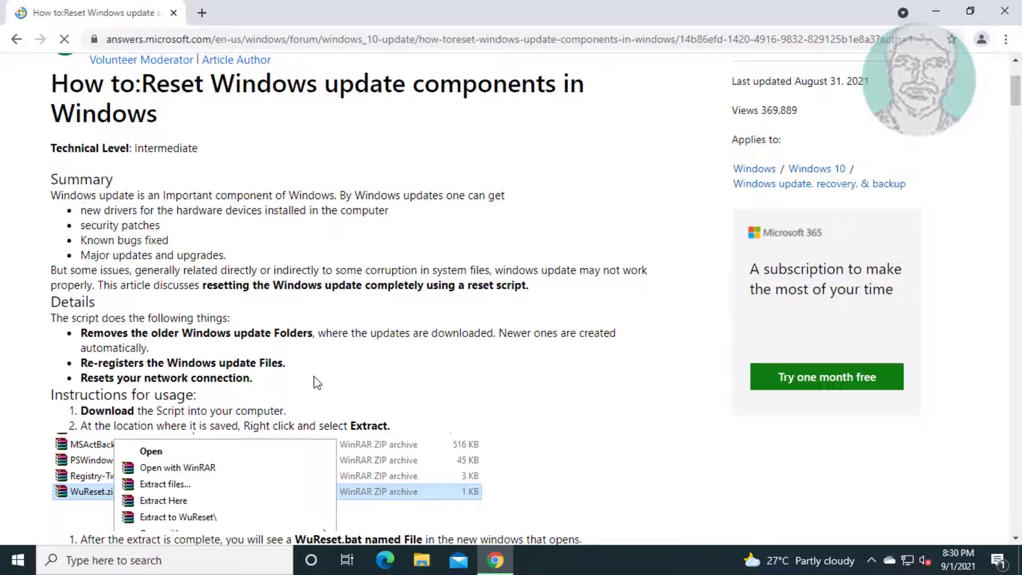
{"action": "scroll", "coordinate": [318, 382], "scroll_direction": "down", "scroll_amount": 7}
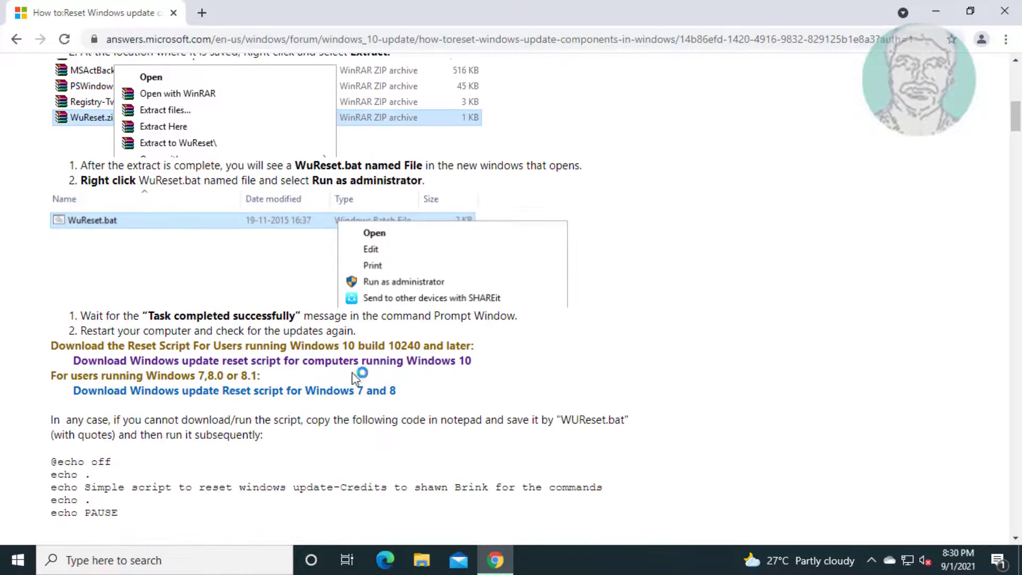
{"action": "left_click", "coordinate": [362, 361]}
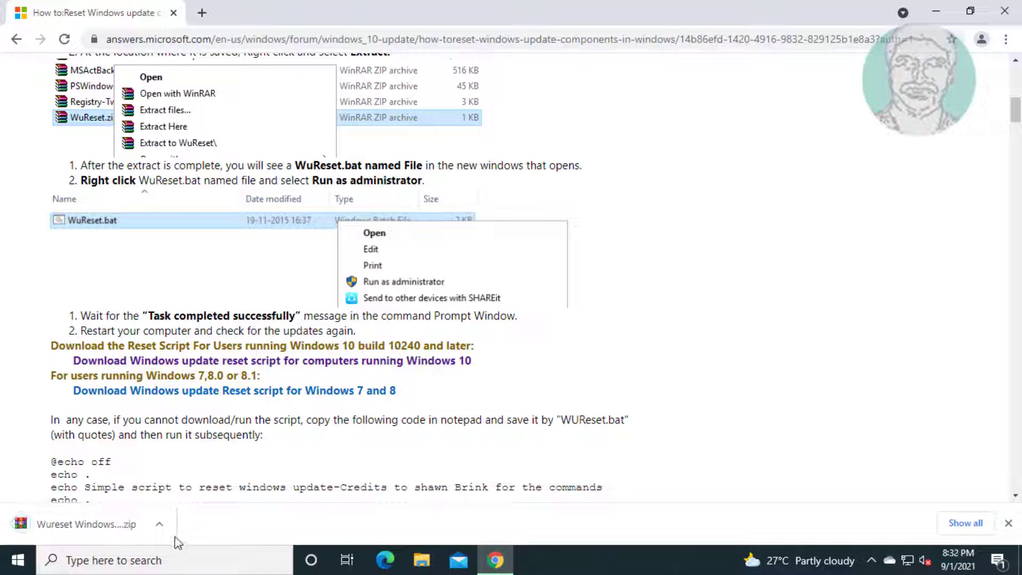
Step: Show the downloaded Wureset archive in its folder and extract it to "Wureset Windows 10 (1)"
{"action": "left_click", "coordinate": [159, 525]}
{"action": "left_click", "coordinate": [191, 479]}
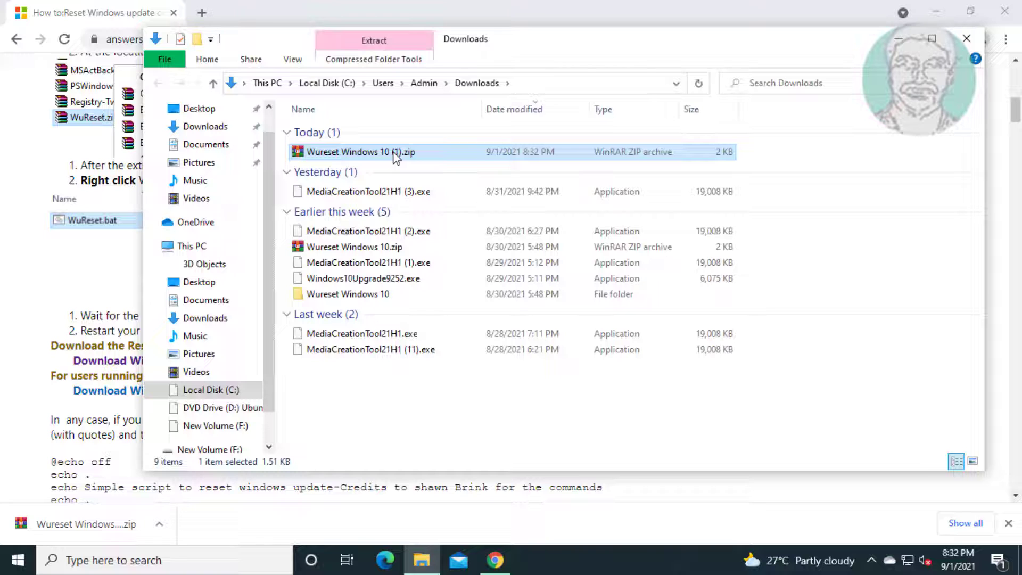
{"action": "right_click", "coordinate": [392, 153]}
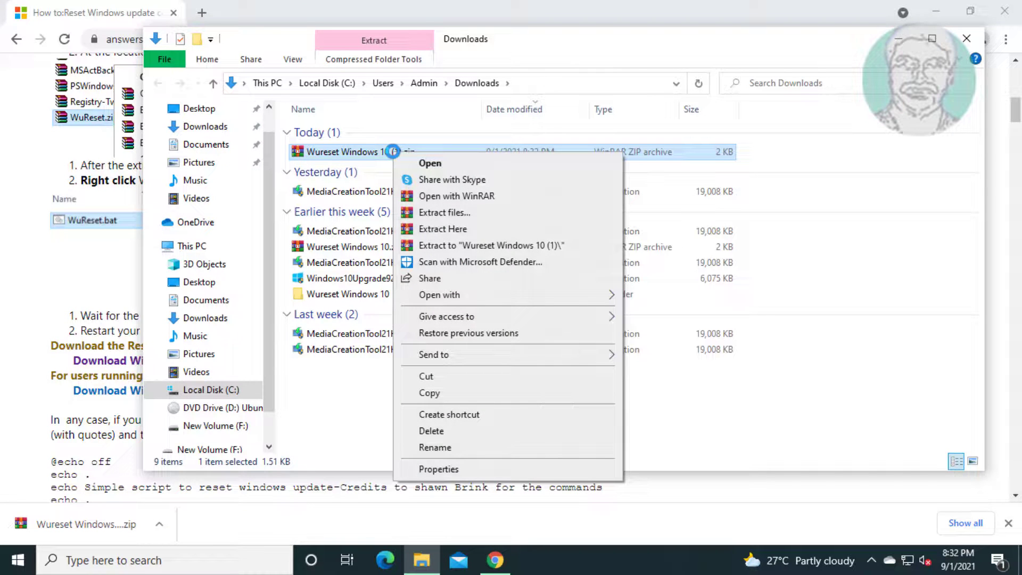
{"action": "left_click", "coordinate": [463, 245]}
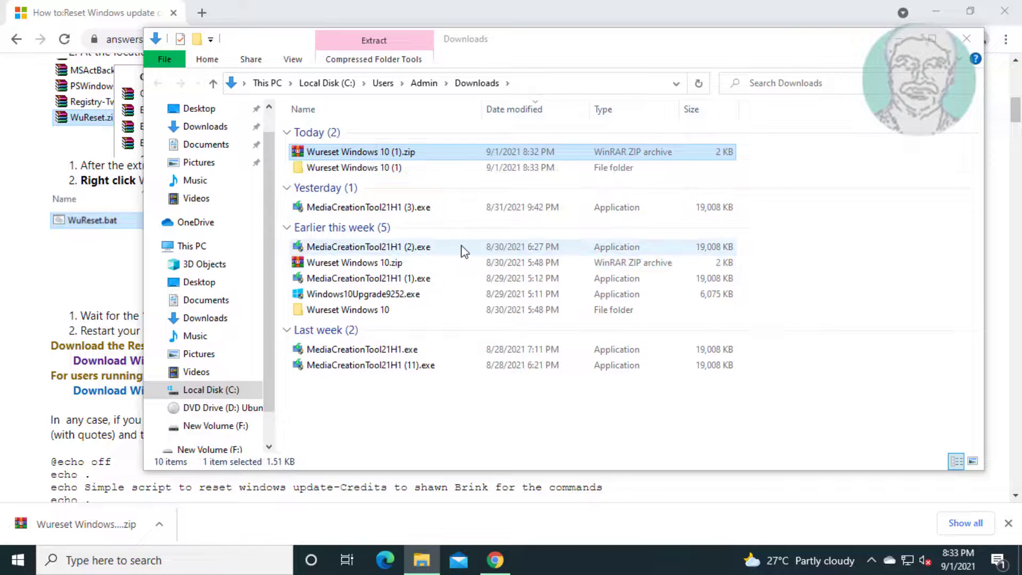
Step: Run WuReset.bat from the extracted Wureset Windows 10 folder as administrator and allow it to make changes
{"action": "left_click", "coordinate": [371, 169]}
{"action": "double_click", "coordinate": [371, 170]}
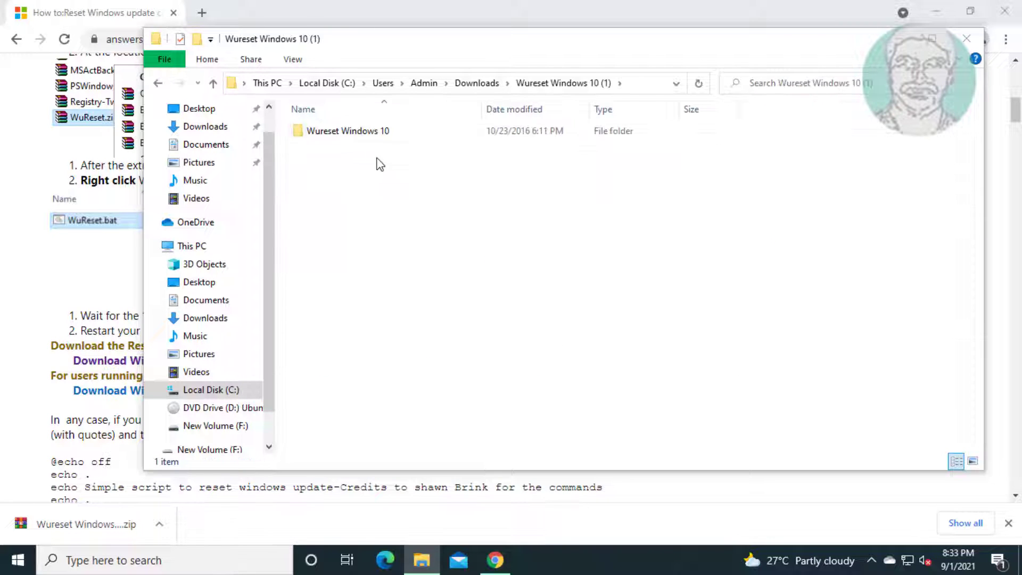
{"action": "double_click", "coordinate": [375, 133]}
{"action": "right_click", "coordinate": [355, 134]}
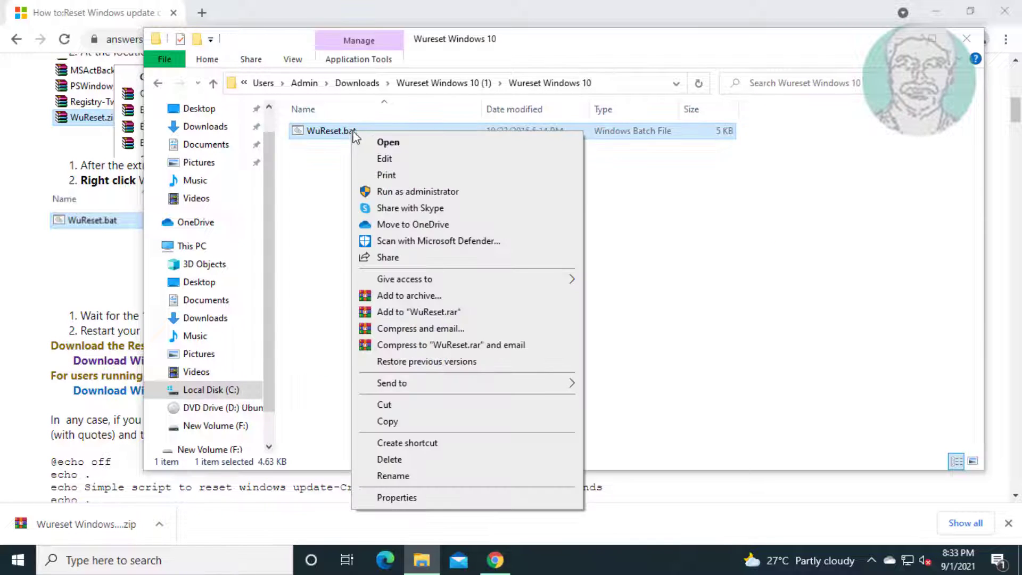
{"action": "left_click", "coordinate": [407, 193]}
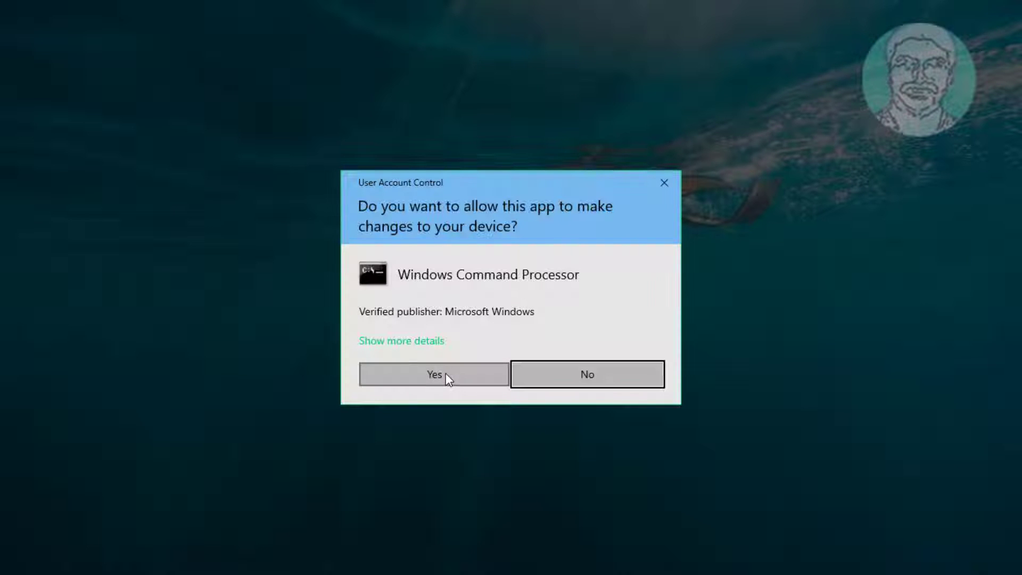
{"action": "left_click", "coordinate": [446, 374]}
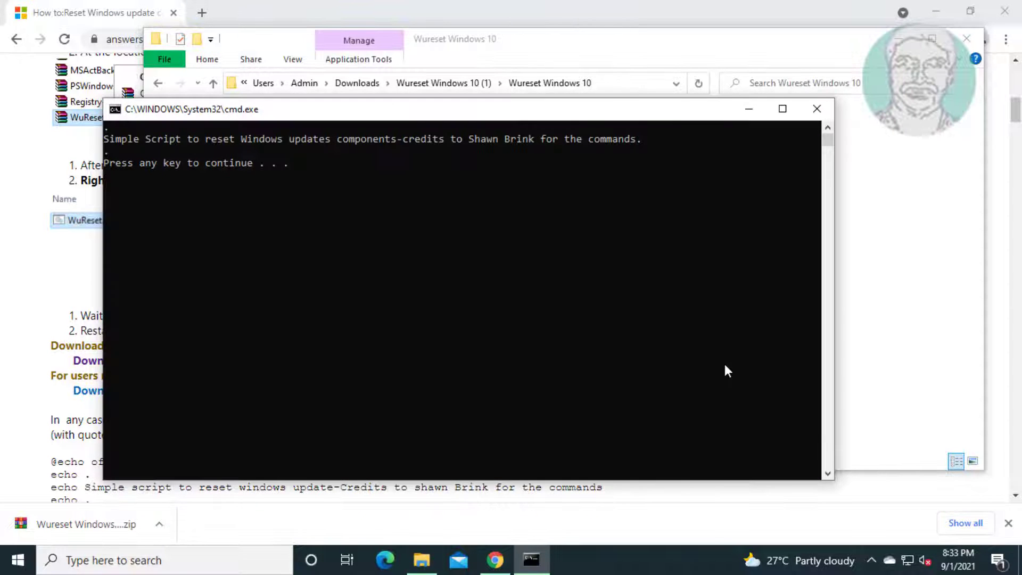
Step: Continue the reset script through all its pauses until it ends, and close the folder and browser windows
{"action": "key", "text": "Return"}
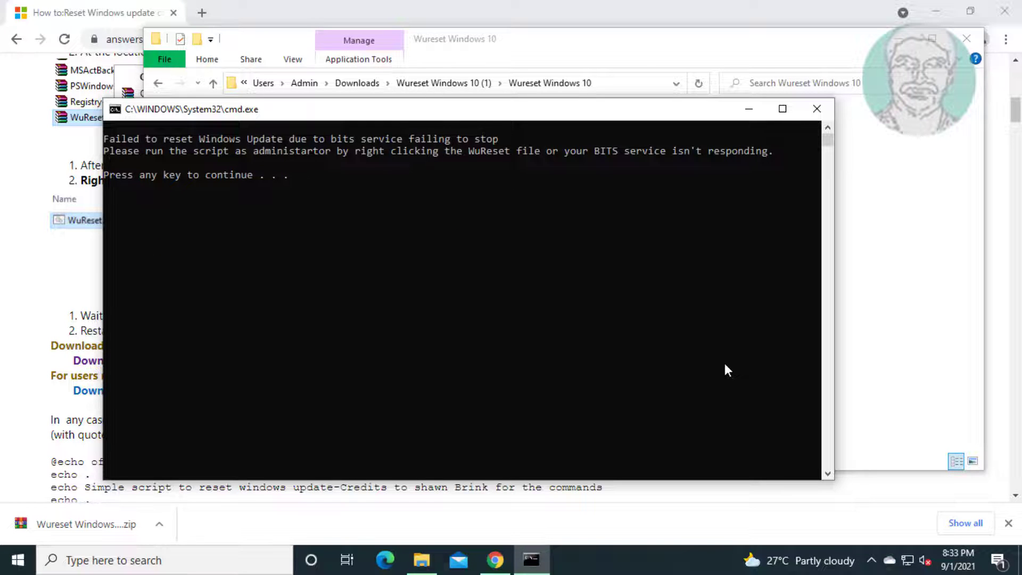
{"action": "key", "text": "Return"}
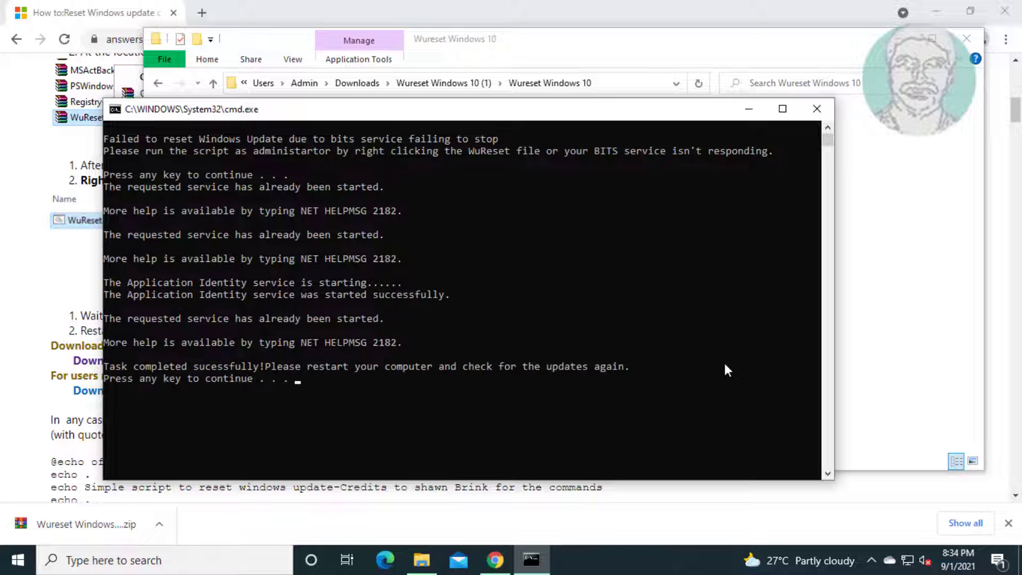
{"action": "key", "text": "Return"}
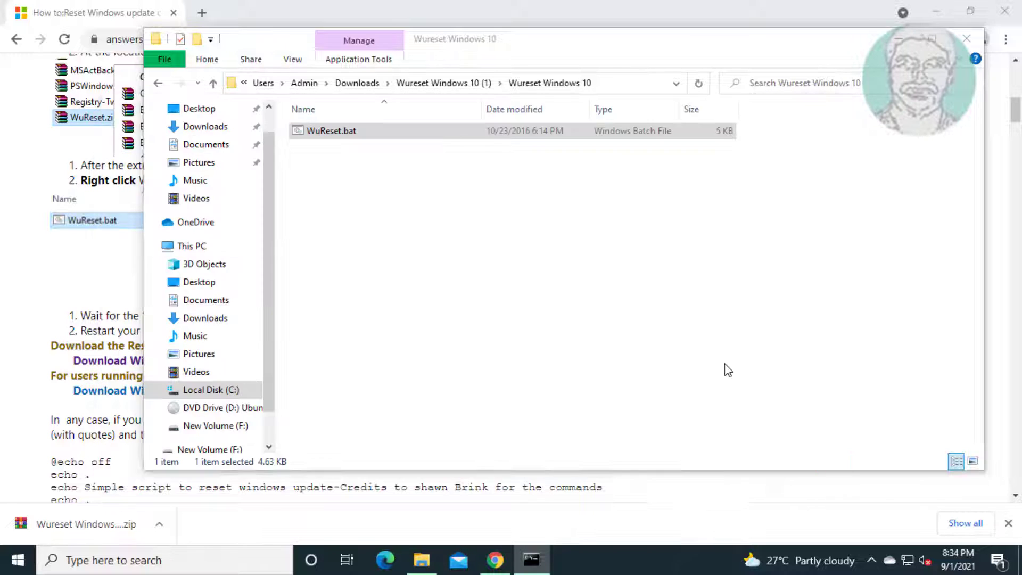
{"action": "left_click", "coordinate": [966, 40]}
{"action": "left_click", "coordinate": [1004, 11]}
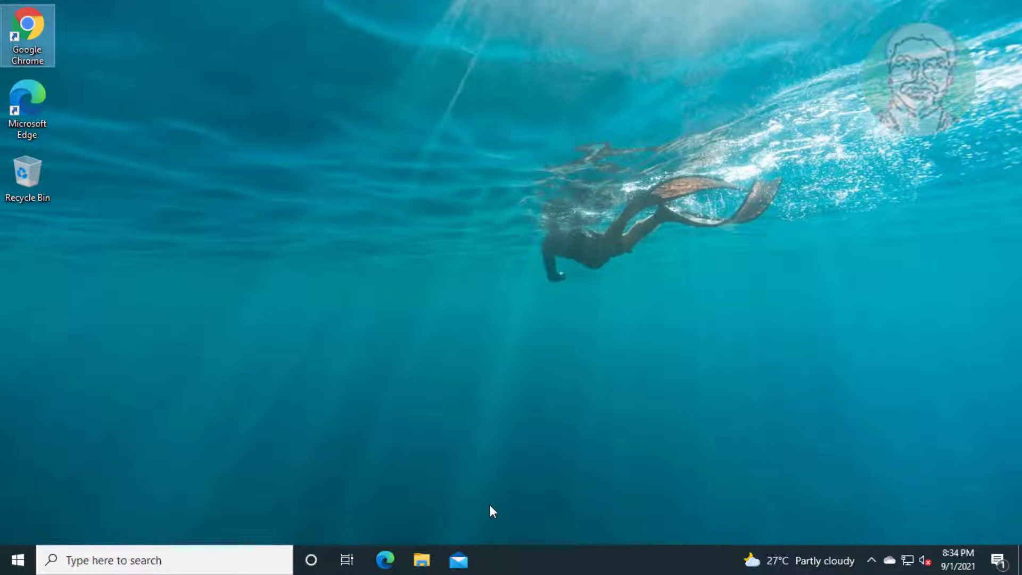
Step: Restart the computer
{"action": "left_click", "coordinate": [17, 559]}
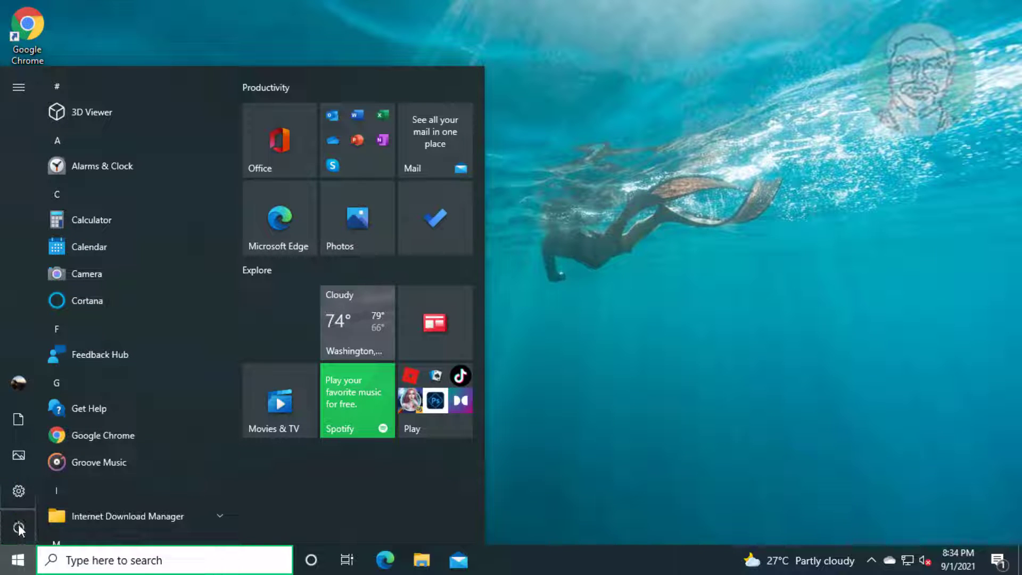
{"action": "left_click", "coordinate": [19, 527]}
{"action": "left_click", "coordinate": [45, 494]}
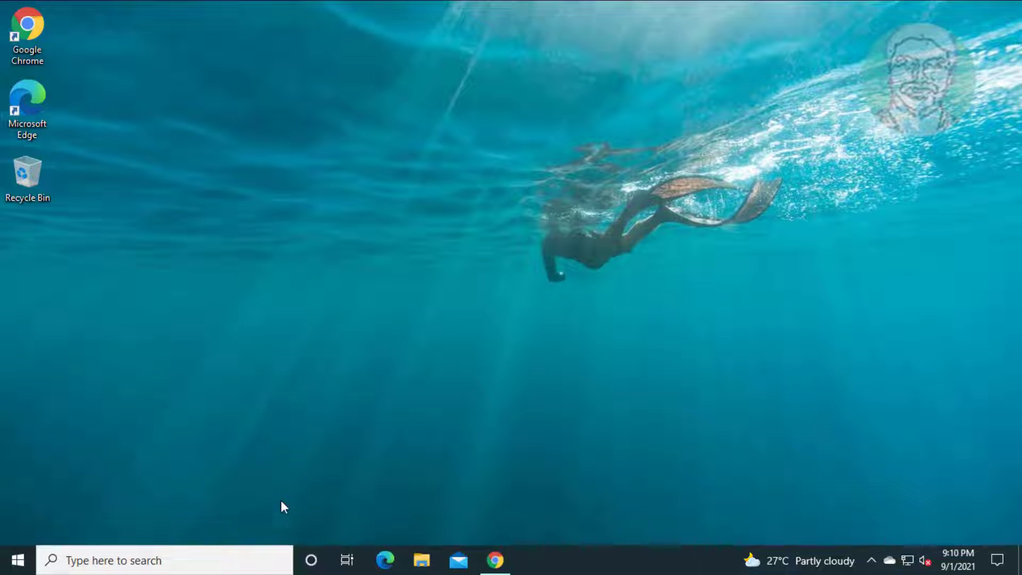
Step: Search Windows for regedit, run Registry Editor as administrator and allow it to make changes
{"action": "left_click", "coordinate": [219, 562]}
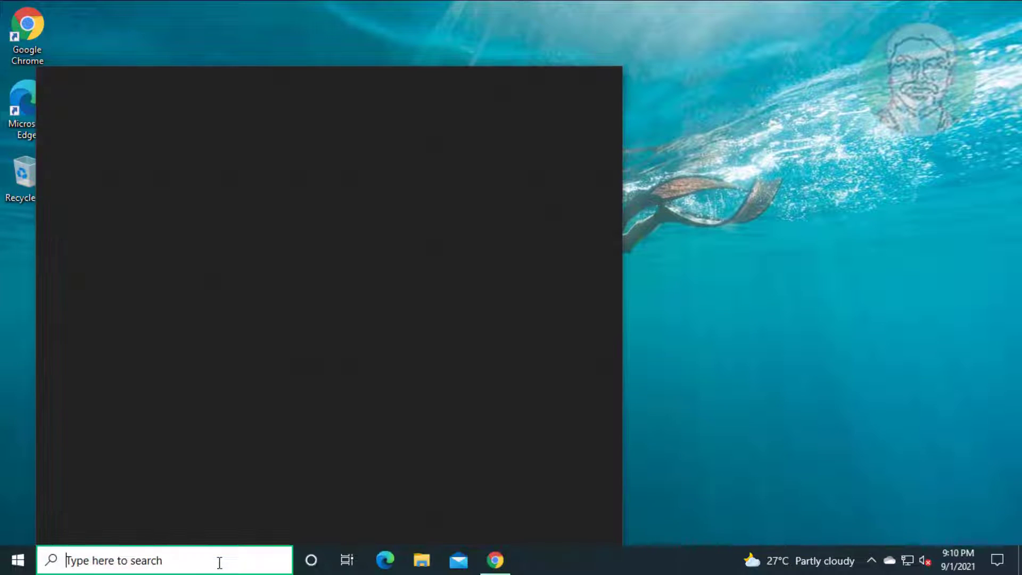
{"action": "type", "text": "regedit"}
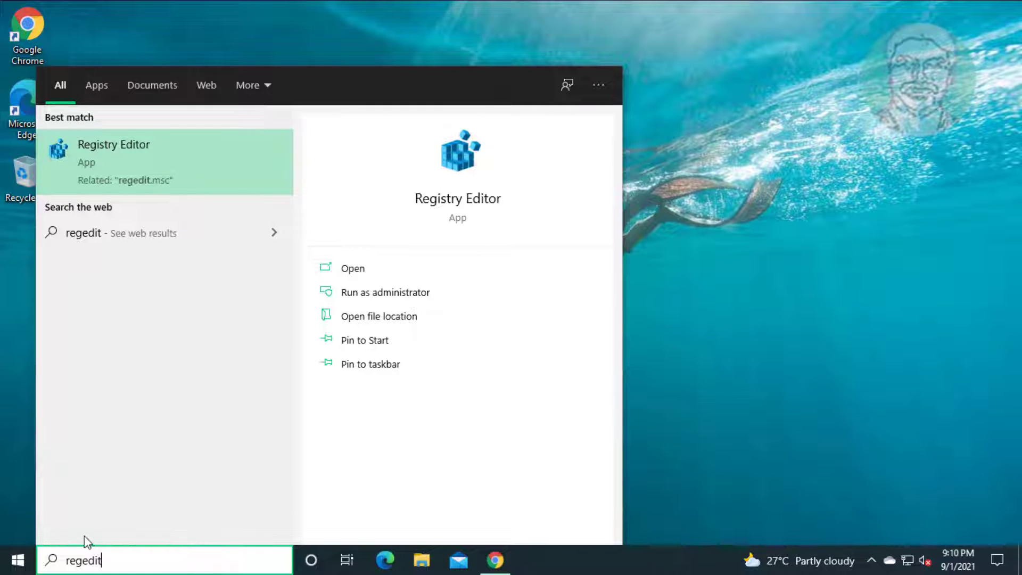
{"action": "right_click", "coordinate": [126, 152]}
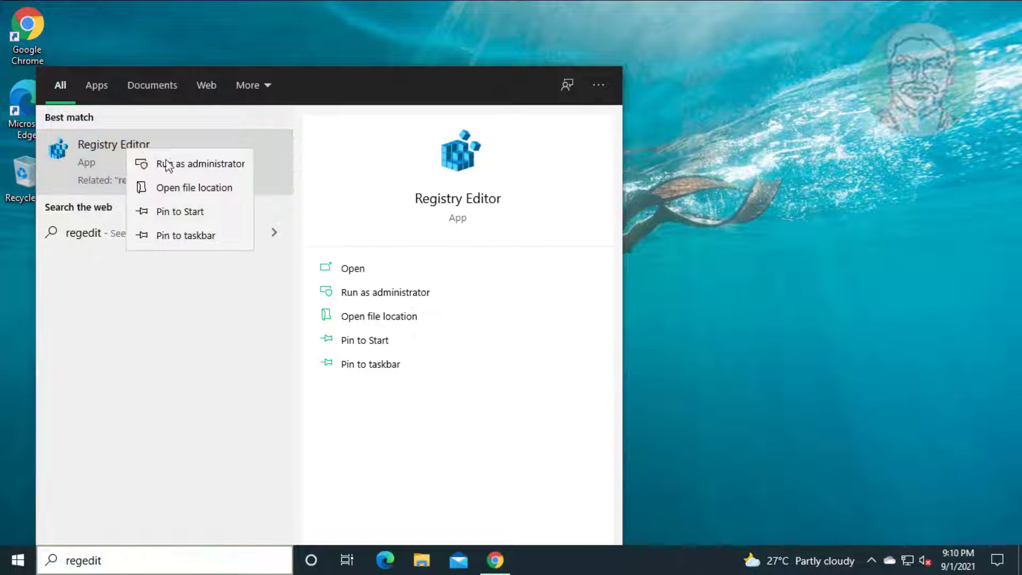
{"action": "left_click", "coordinate": [193, 165]}
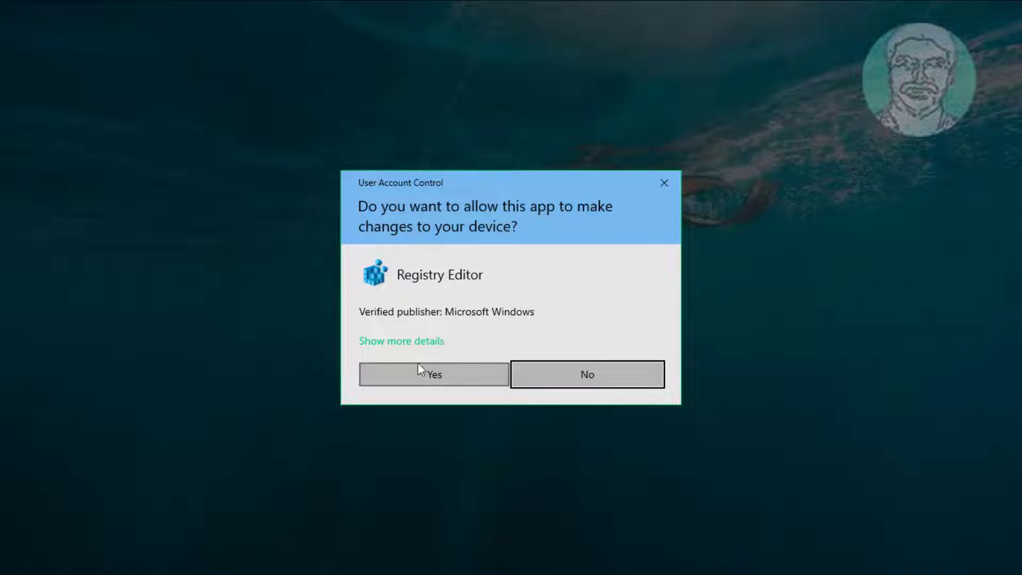
{"action": "left_click", "coordinate": [442, 368]}
Step: Expand the registry tree through HKEY_LOCAL_MACHINE and SOFTWARE down to the Microsoft key's subkeys
{"action": "left_click", "coordinate": [22, 96]}
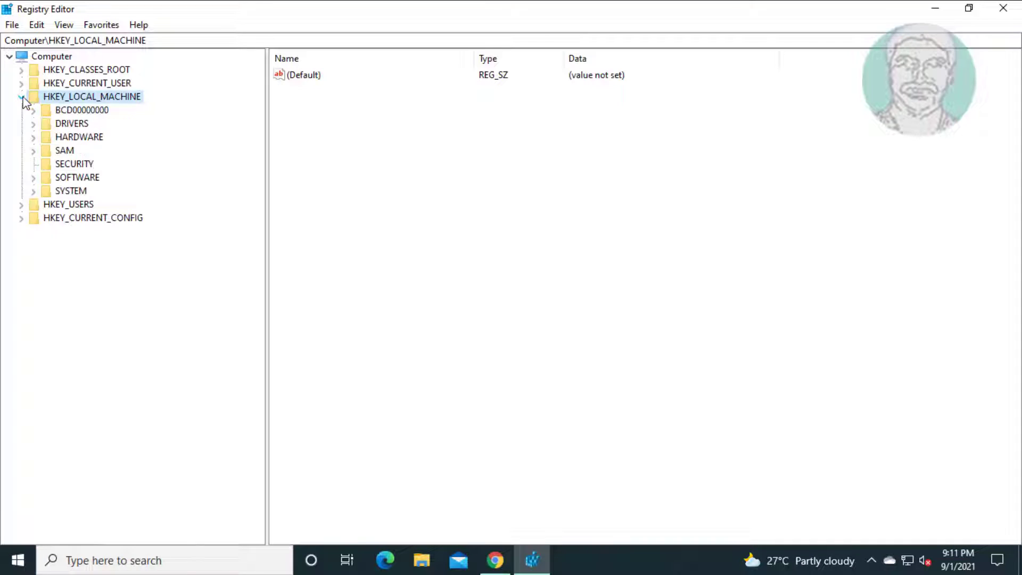
{"action": "left_click", "coordinate": [79, 180]}
{"action": "left_click", "coordinate": [34, 177]}
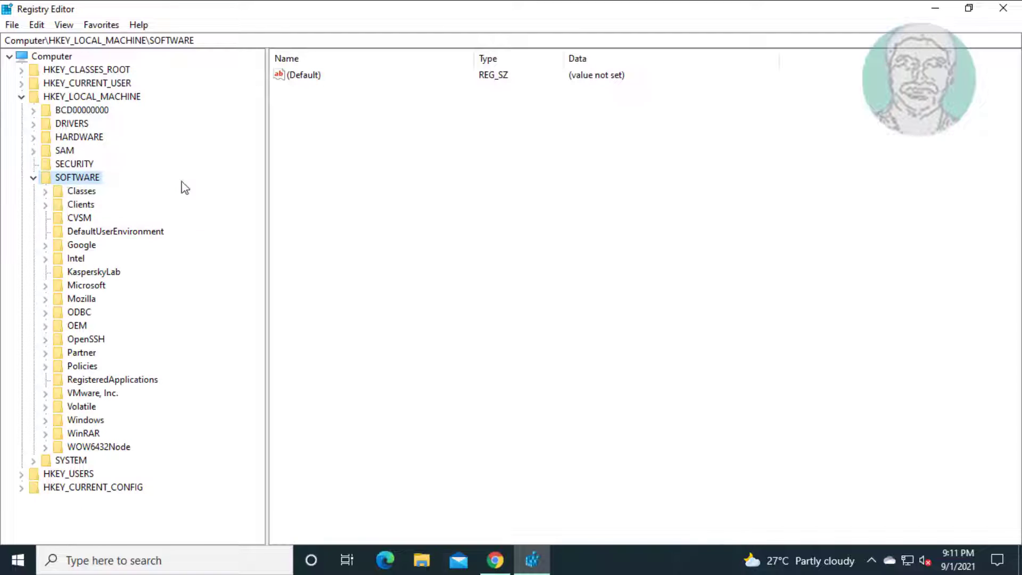
{"action": "left_click", "coordinate": [87, 286]}
{"action": "left_click", "coordinate": [45, 286]}
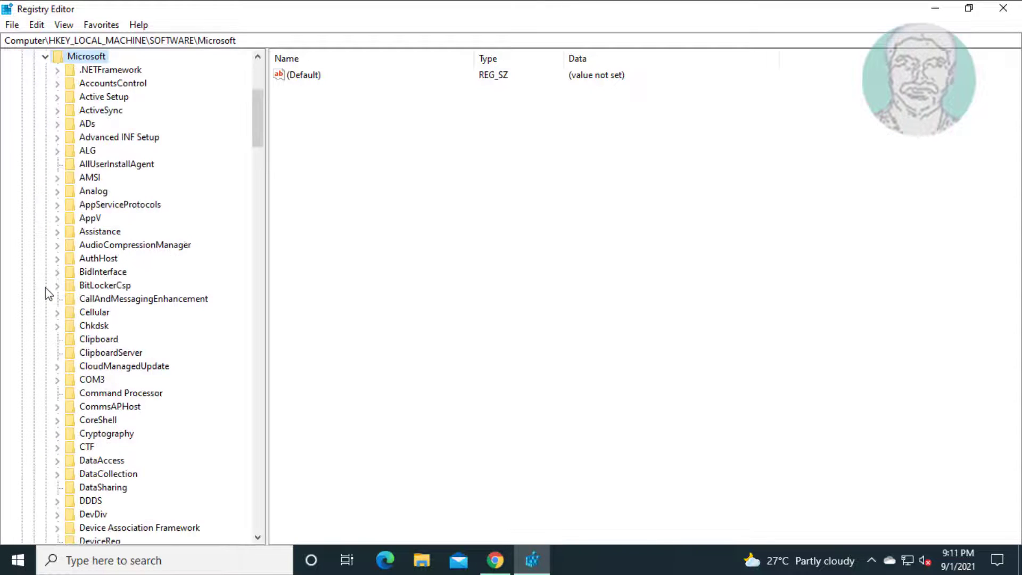
Step: Expand the Windows key under Microsoft and select its CurrentVersion subkey
{"action": "scroll", "coordinate": [167, 410], "scroll_direction": "down", "scroll_amount": 20}
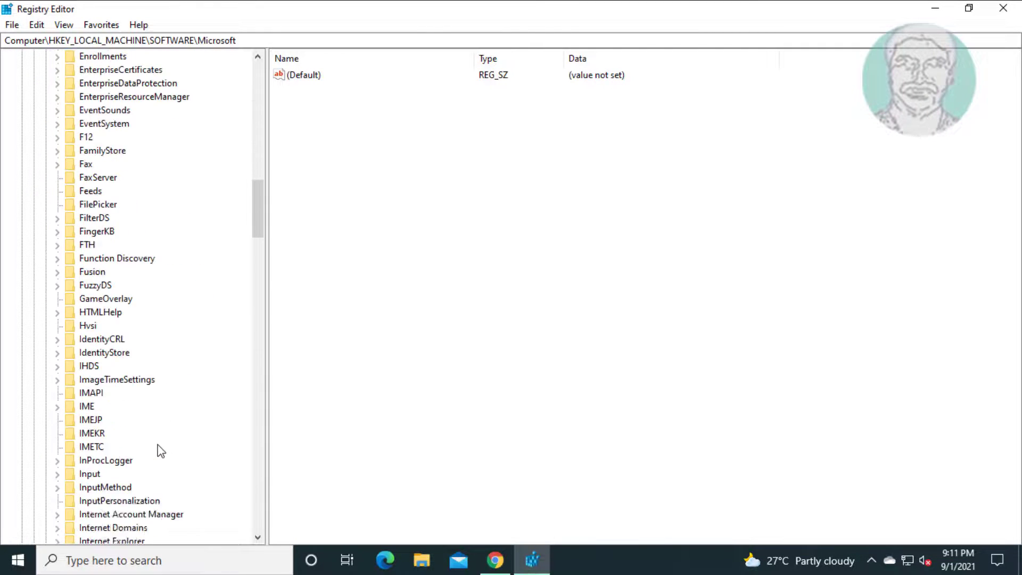
{"action": "scroll", "coordinate": [160, 450], "scroll_direction": "down", "scroll_amount": 20}
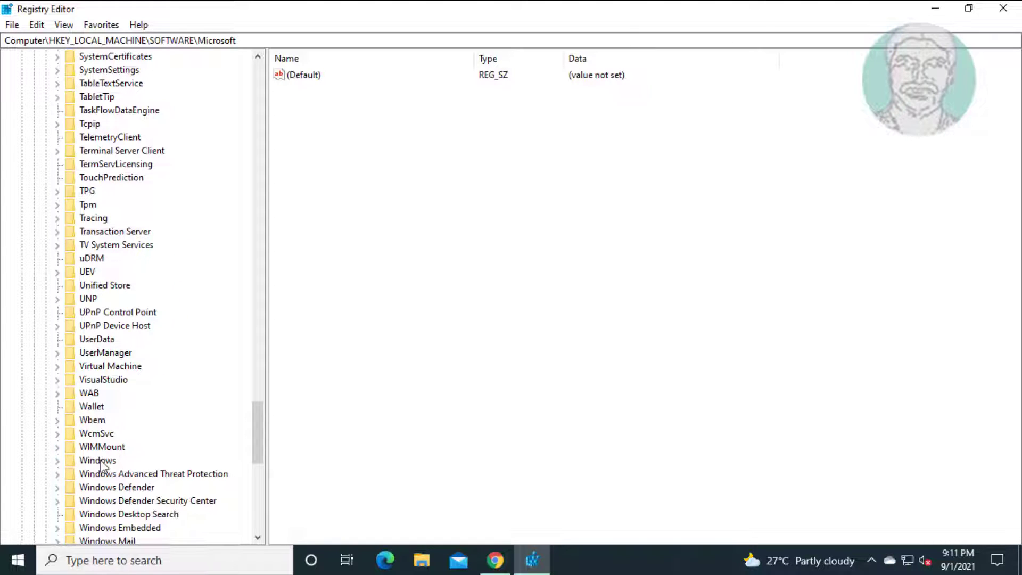
{"action": "left_click", "coordinate": [101, 462]}
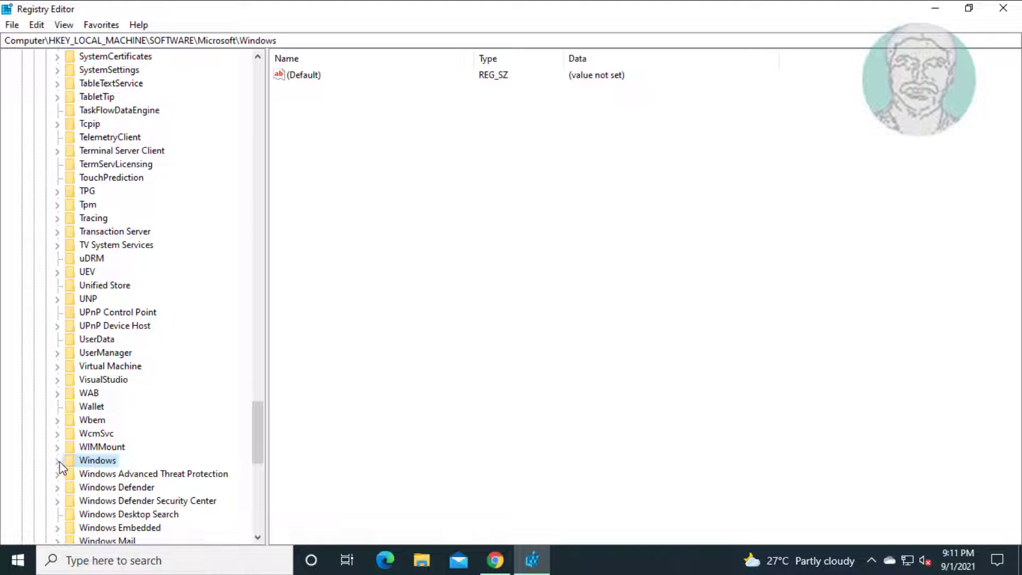
{"action": "left_click", "coordinate": [61, 462]}
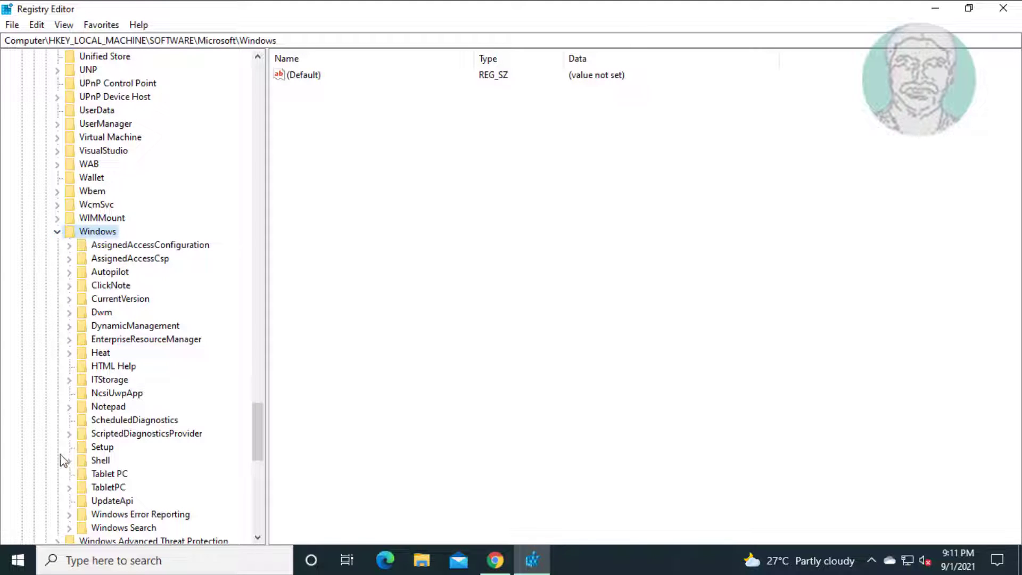
{"action": "left_click", "coordinate": [136, 299]}
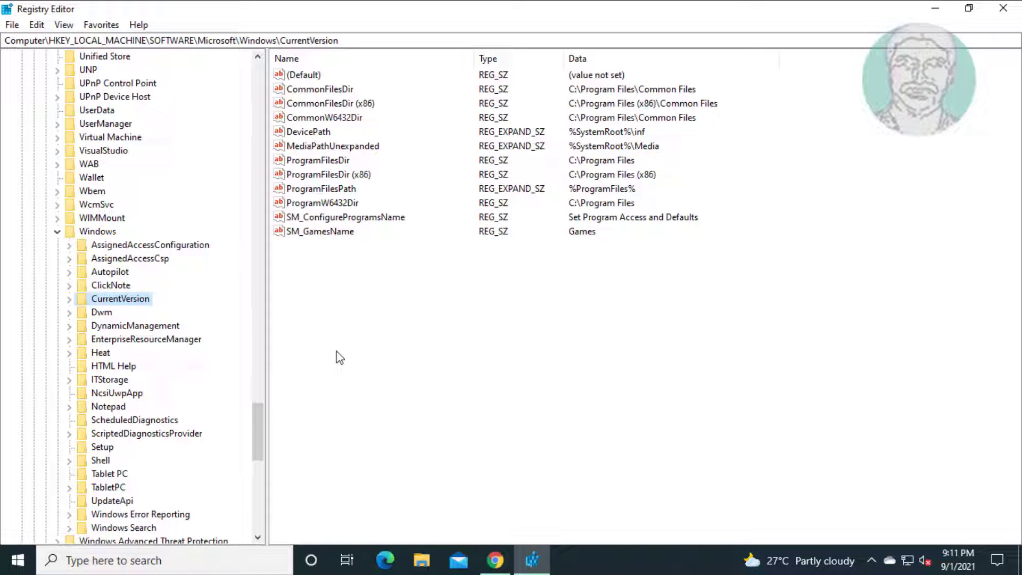
Step: Open the ProgramFilesDir string under CurrentVersion to check its value data, and confirm the dialog
{"action": "left_click", "coordinate": [339, 163]}
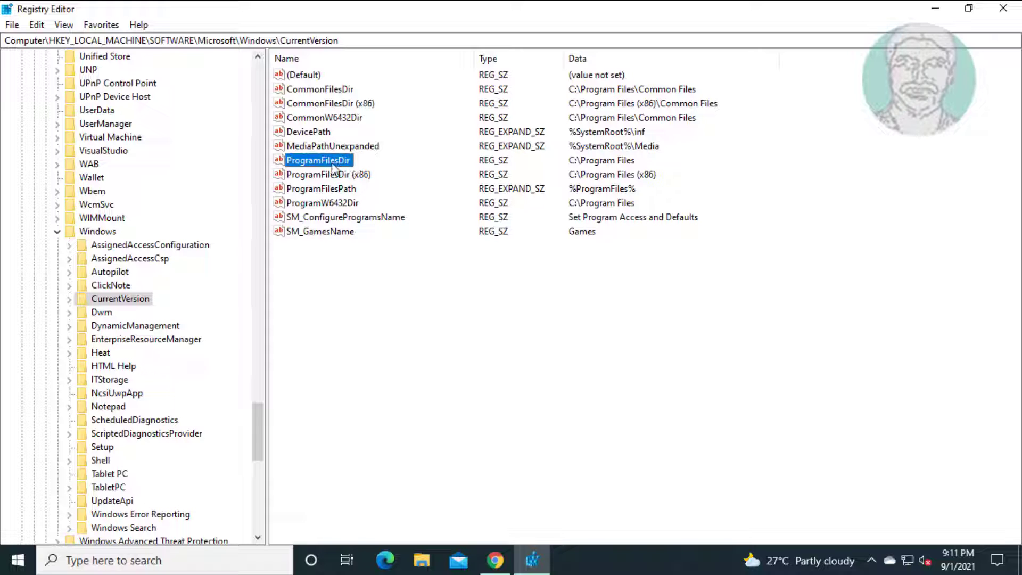
{"action": "key", "text": "Return"}
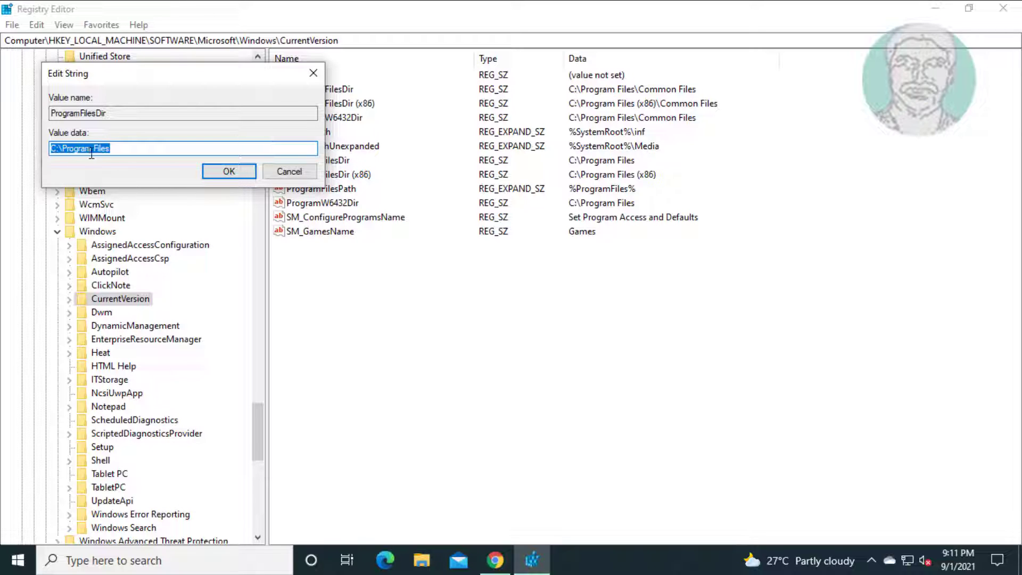
{"action": "left_click", "coordinate": [217, 171]}
Step: Collapse the Windows, Microsoft, SOFTWARE and HKEY_LOCAL_MACHINE keys in the registry tree and close Registry Editor
{"action": "left_click", "coordinate": [55, 231]}
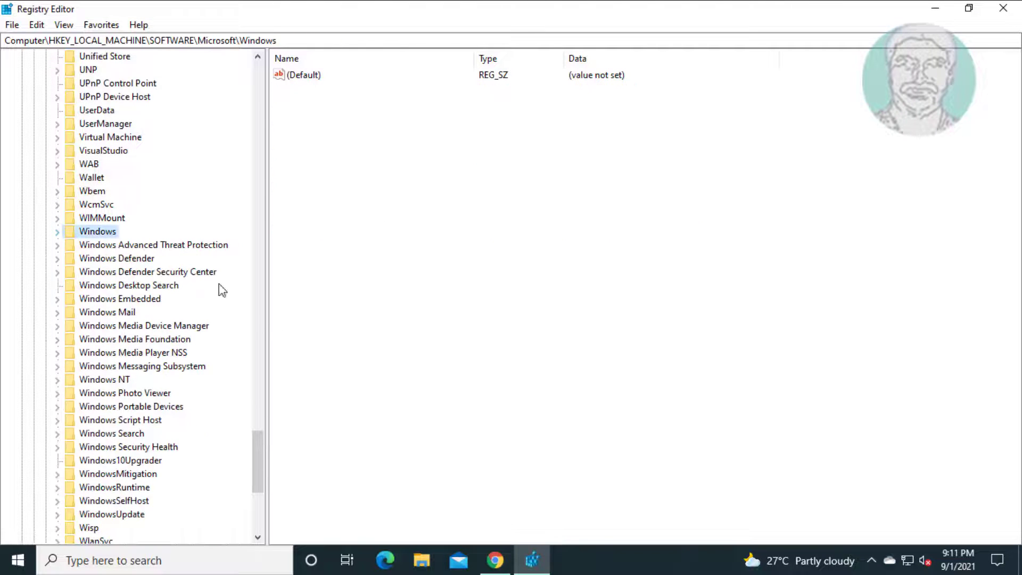
{"action": "left_click_drag", "start_coordinate": [257, 466], "coordinate": [245, 76]}
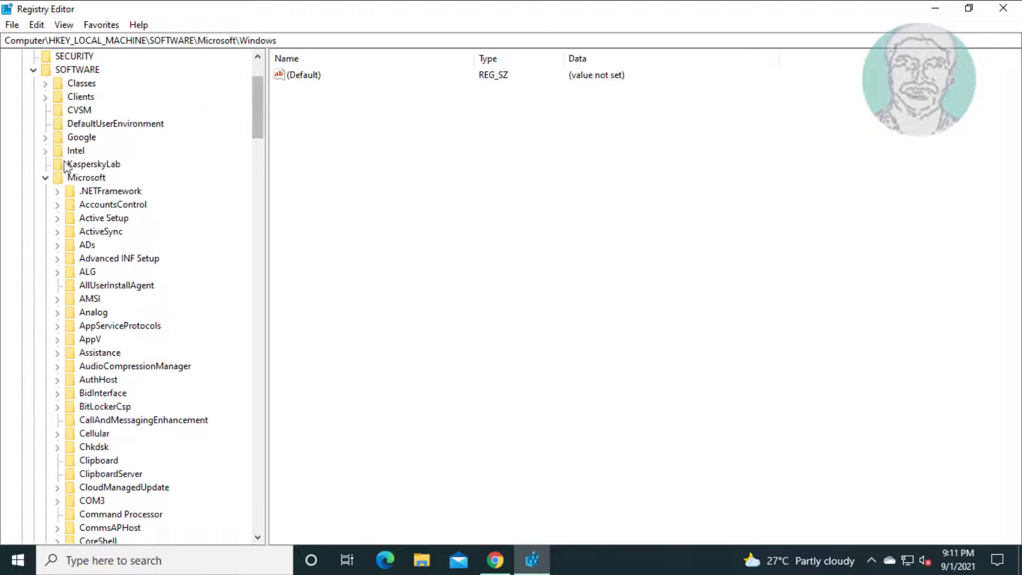
{"action": "left_click", "coordinate": [44, 177]}
{"action": "left_click", "coordinate": [33, 178]}
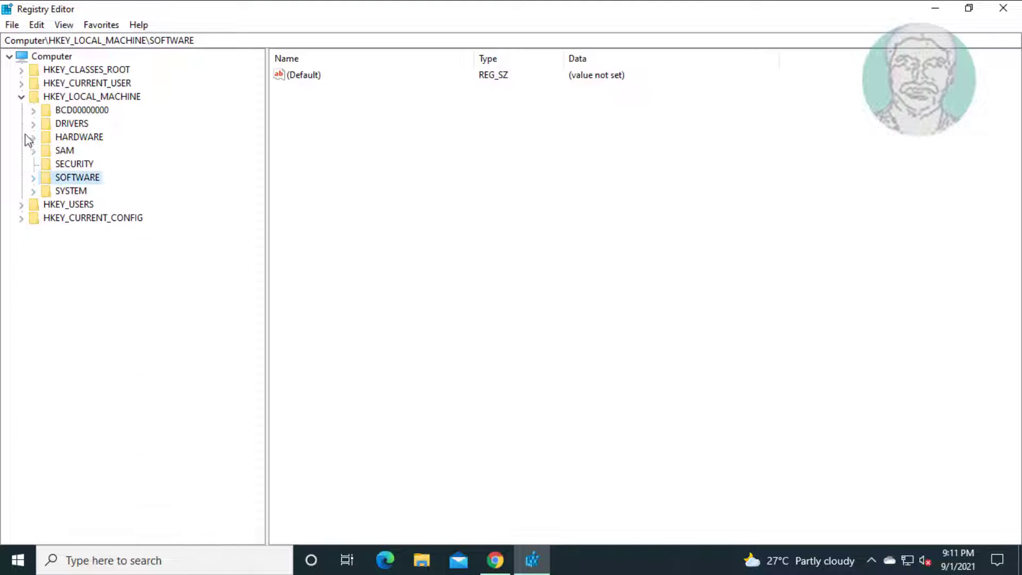
{"action": "left_click", "coordinate": [22, 97]}
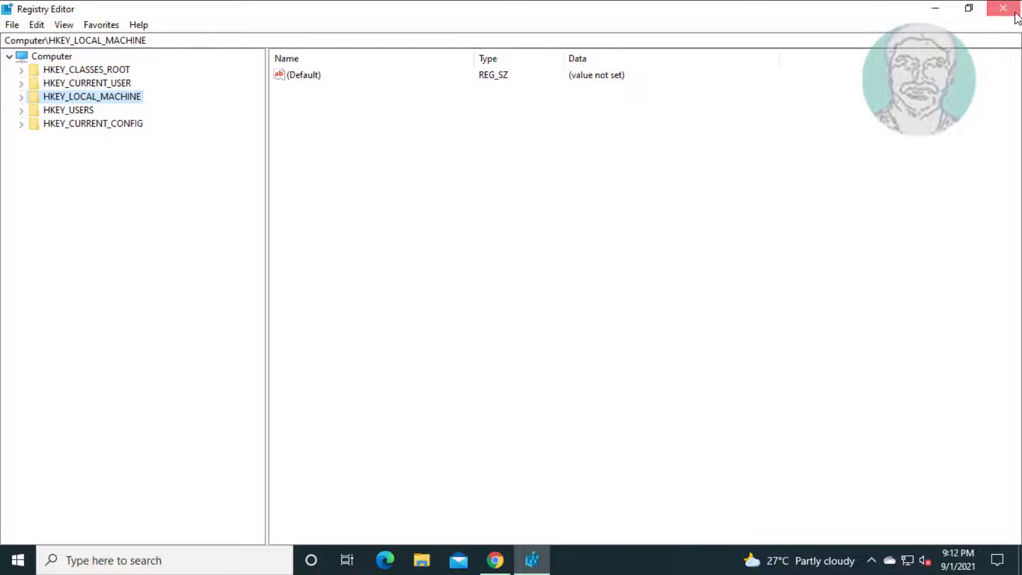
{"action": "left_click", "coordinate": [1011, 10]}
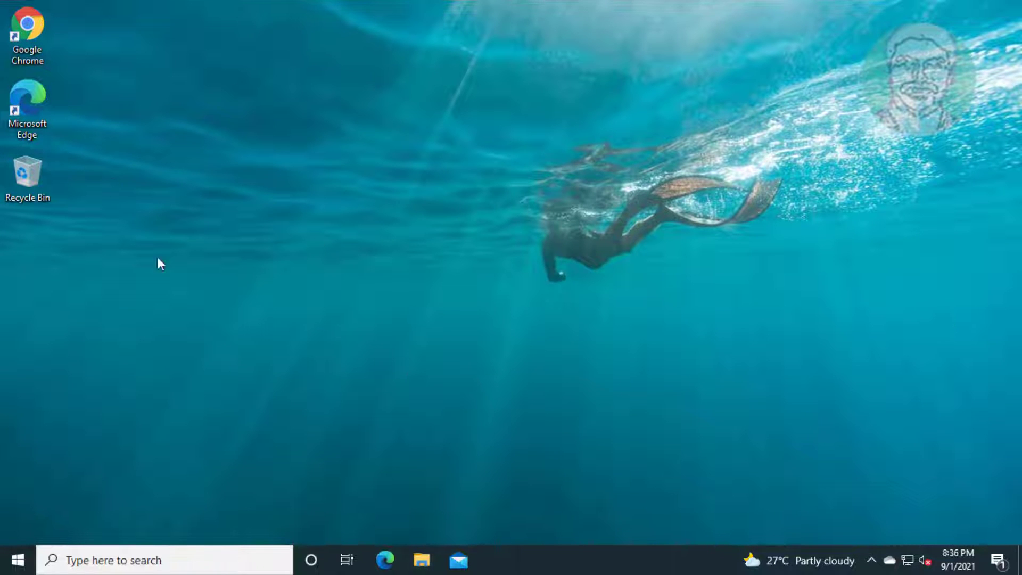
Step: Open Google Chrome, search for "windows 10 download" and open Microsoft's Download Windows 10 Disc Image (ISO File) page
{"action": "double_click", "coordinate": [34, 41]}
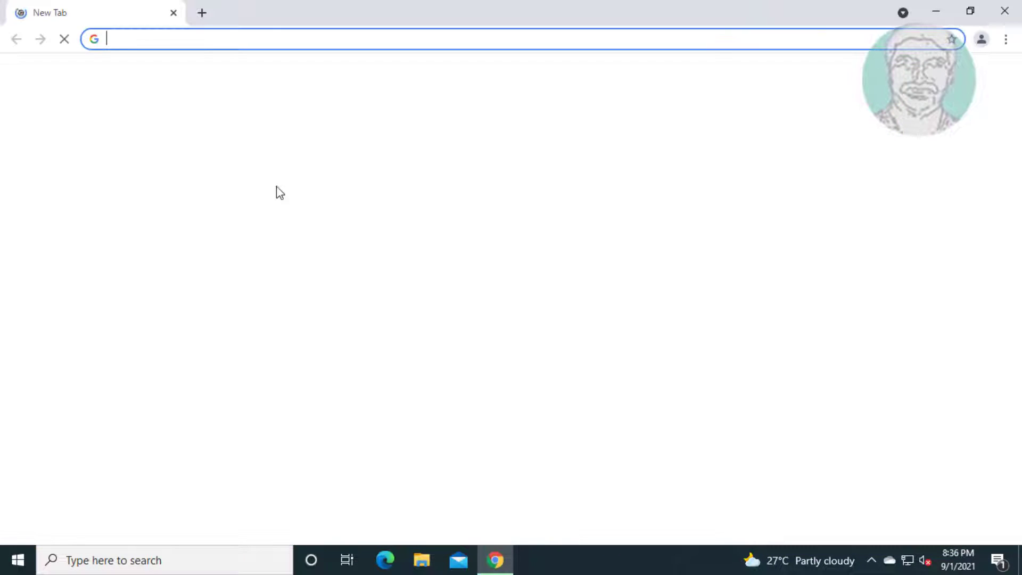
{"action": "type", "text": "w"}
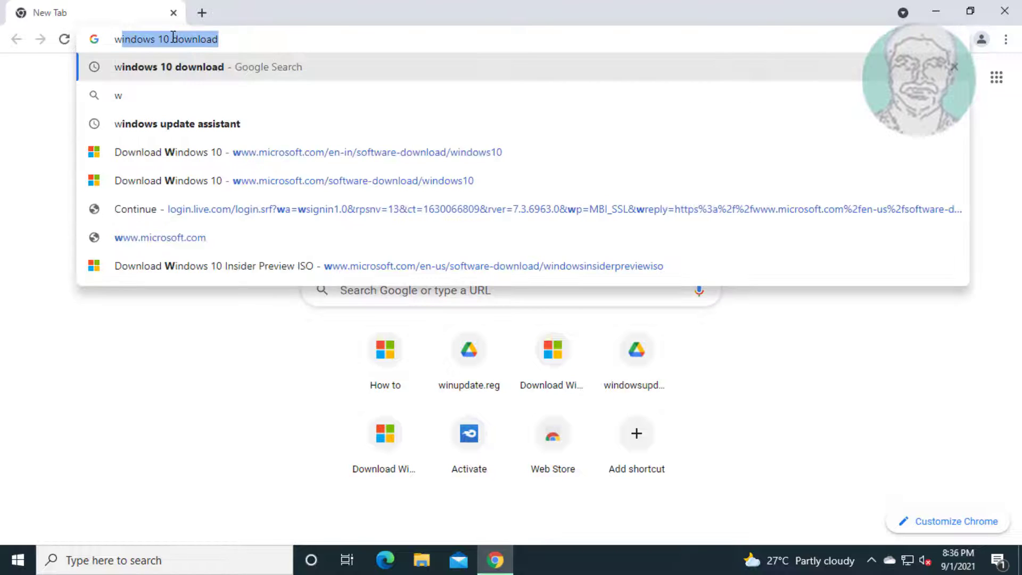
{"action": "type", "text": "indows 10 "}
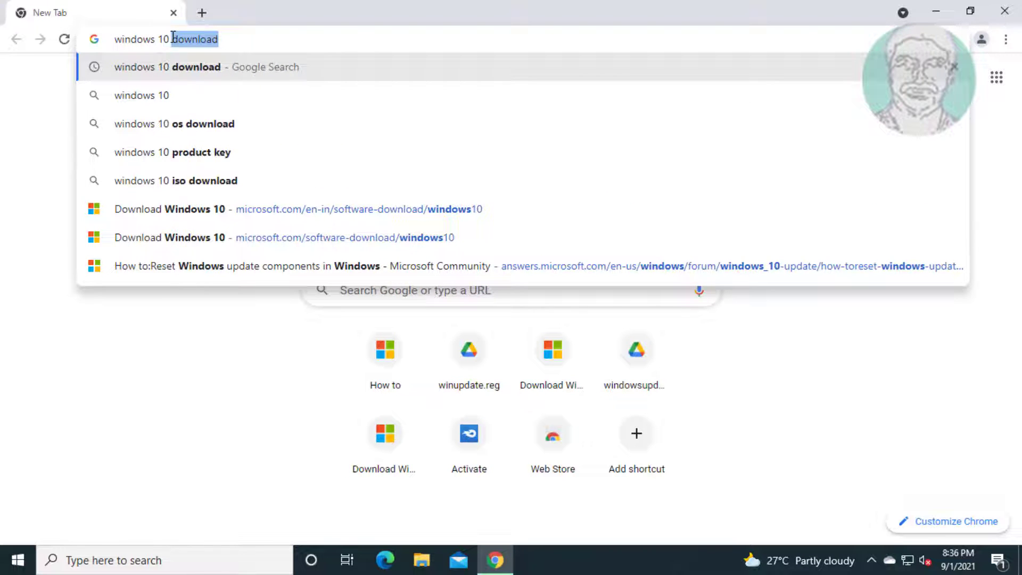
{"action": "type", "text": "download"}
{"action": "key", "text": "Return"}
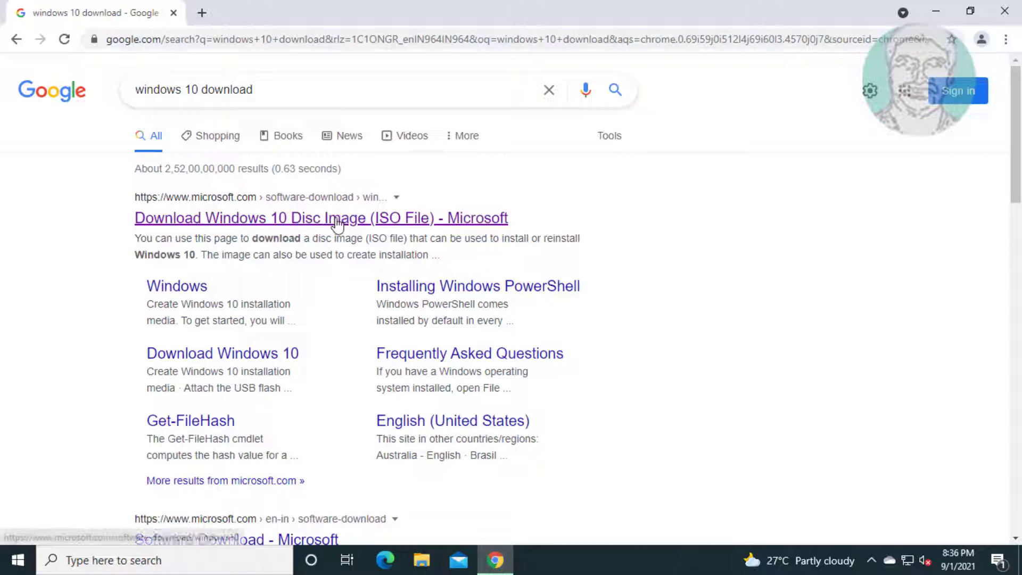
{"action": "left_click", "coordinate": [336, 223]}
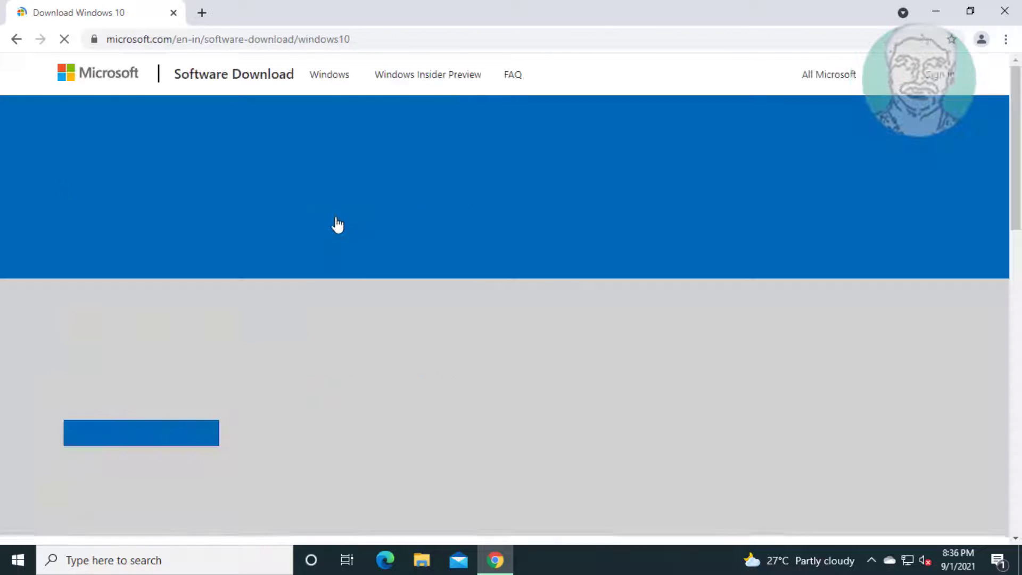
Step: Download the Windows 10 media creation tool from Microsoft's page, run it and allow it to make changes to the device
{"action": "scroll", "coordinate": [228, 331], "scroll_direction": "down", "scroll_amount": 6}
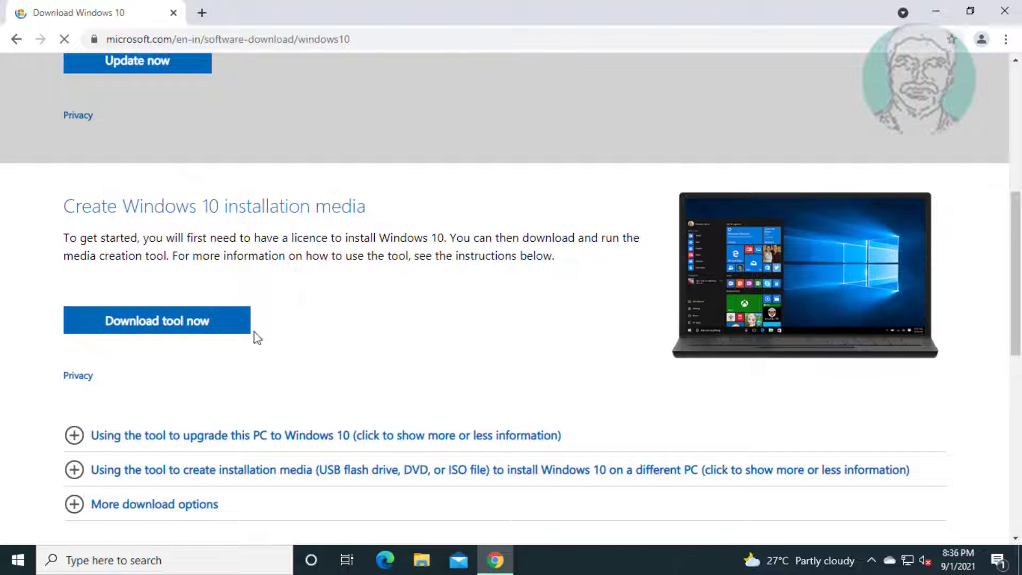
{"action": "left_click", "coordinate": [193, 325]}
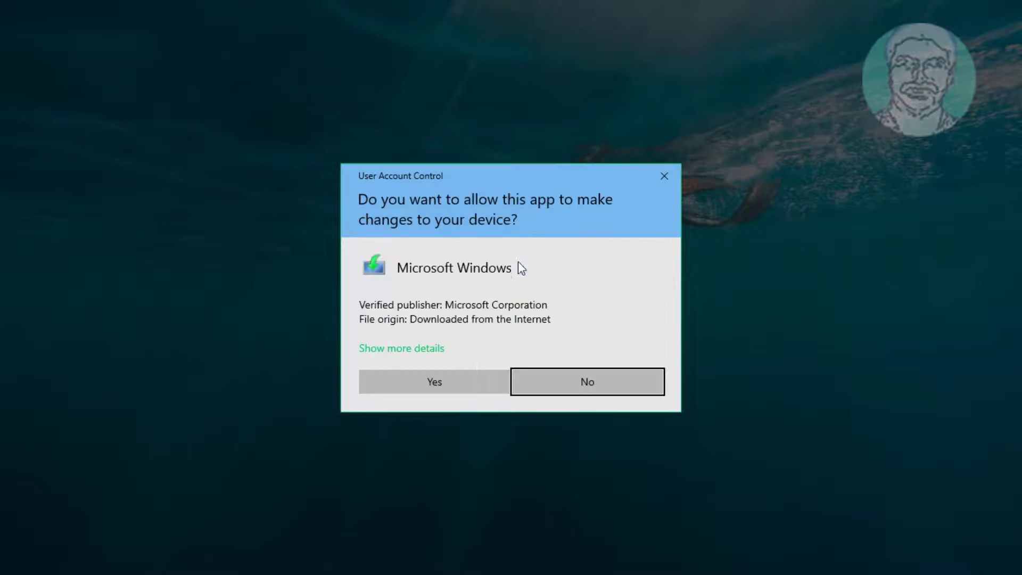
{"action": "left_click", "coordinate": [455, 379]}
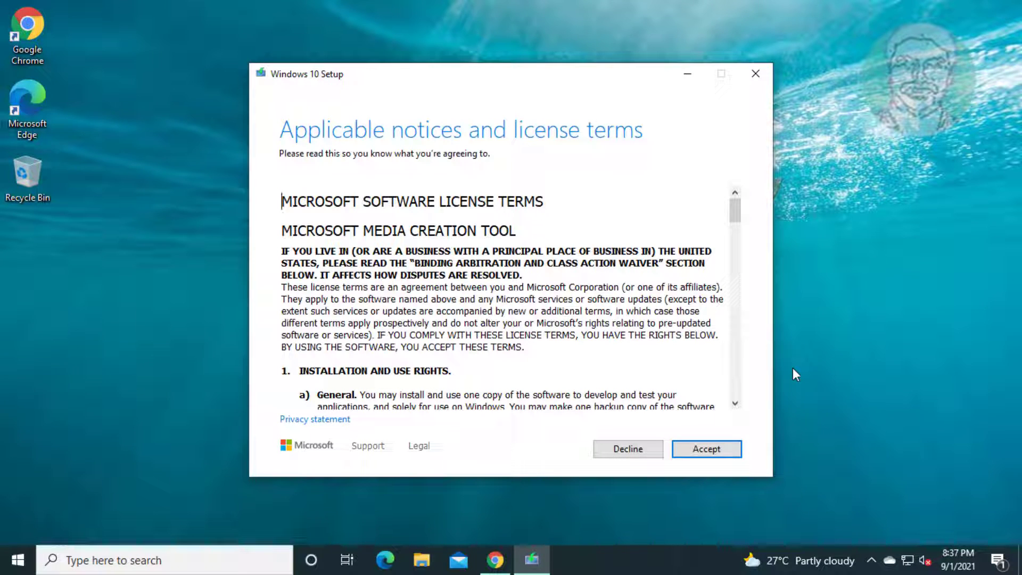
Step: Accept both sets of license terms in Windows 10 Setup and start installing Windows 10 Pro, keeping personal files and apps
{"action": "left_click", "coordinate": [709, 452]}
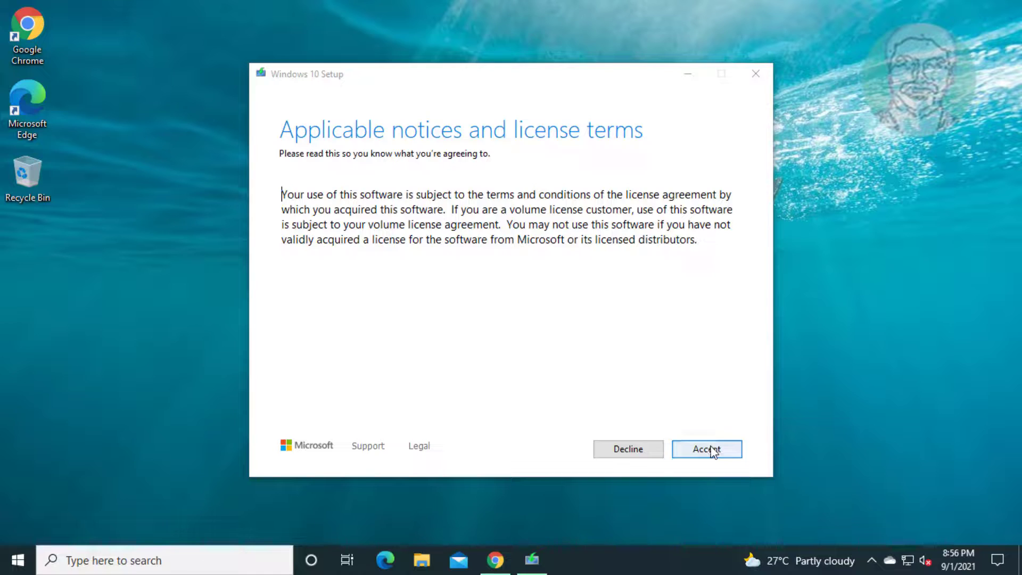
{"action": "left_click", "coordinate": [710, 449]}
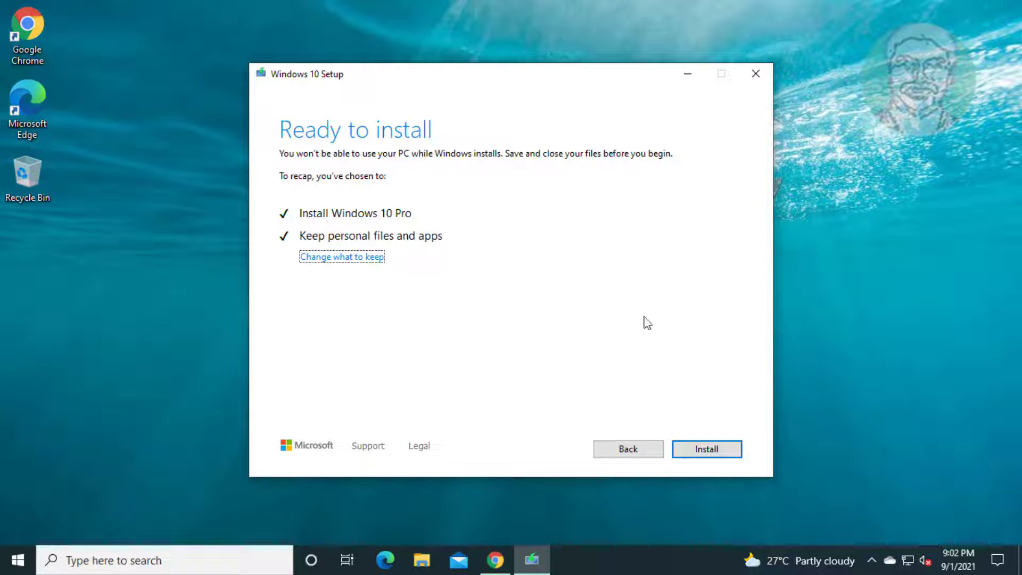
{"action": "left_click", "coordinate": [718, 450]}
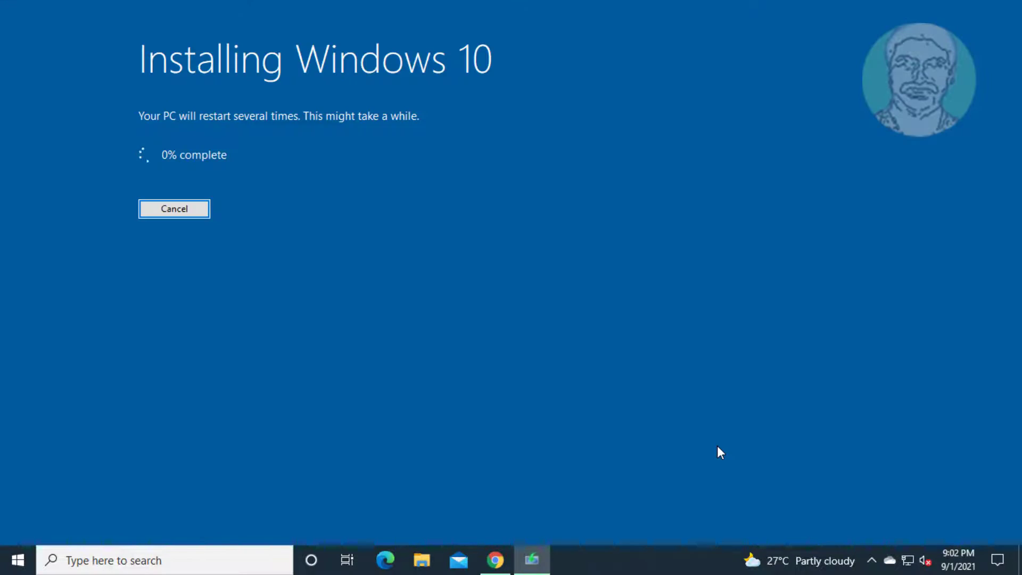